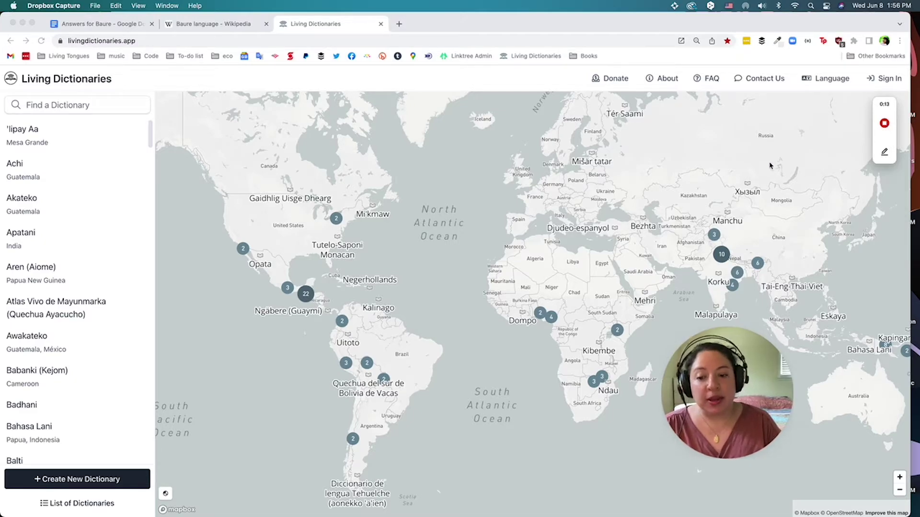
# Open and dismiss the interface language choices, then bring up the Sign In dialog
pyautogui.click(885, 152)
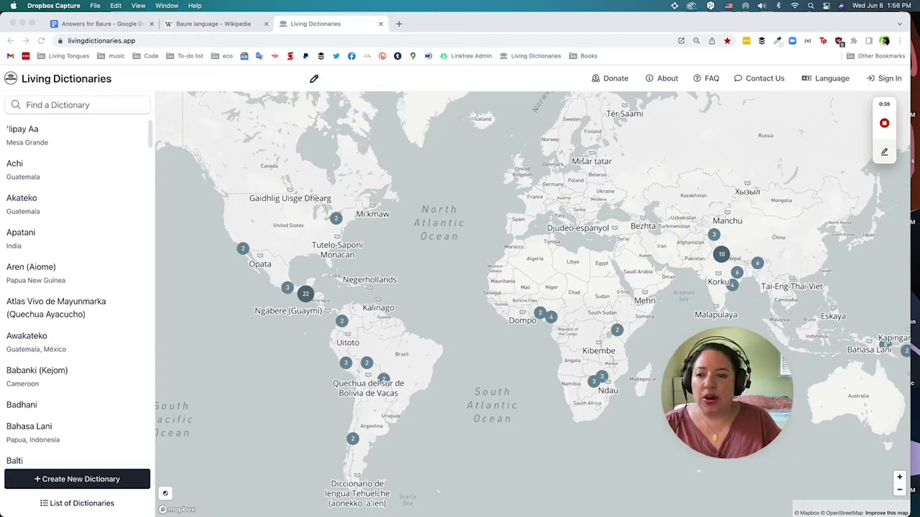
pyautogui.moveTo(182, 34)
pyautogui.mouseDown()
pyautogui.moveTo(9, 43)
pyautogui.moveTo(184, 38)
pyautogui.mouseUp()
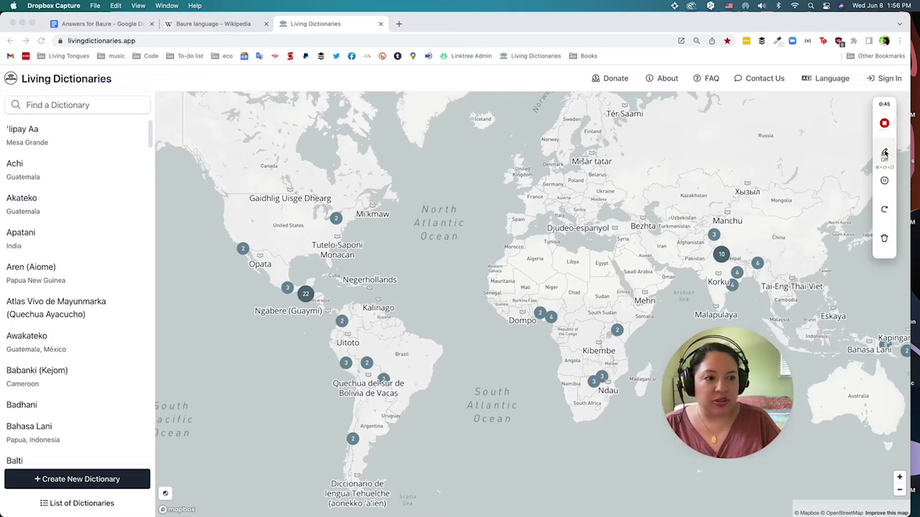
pyautogui.scroll(-4, 70, 194)
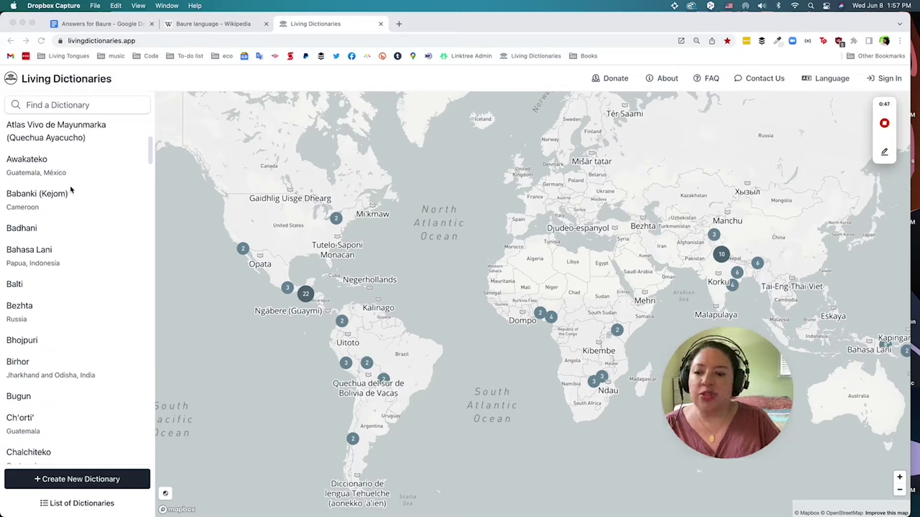
pyautogui.scroll(-2, 70, 189)
pyautogui.scroll(-10, 71, 189)
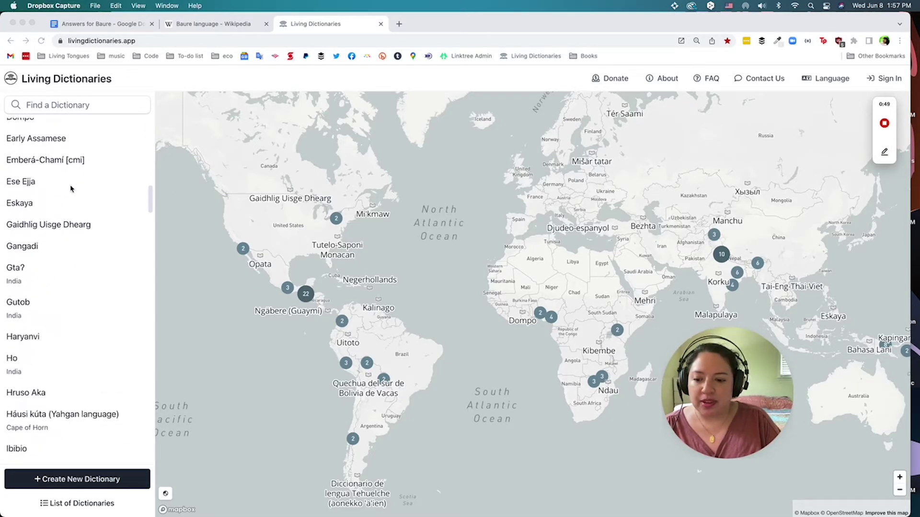
pyautogui.click(819, 81)
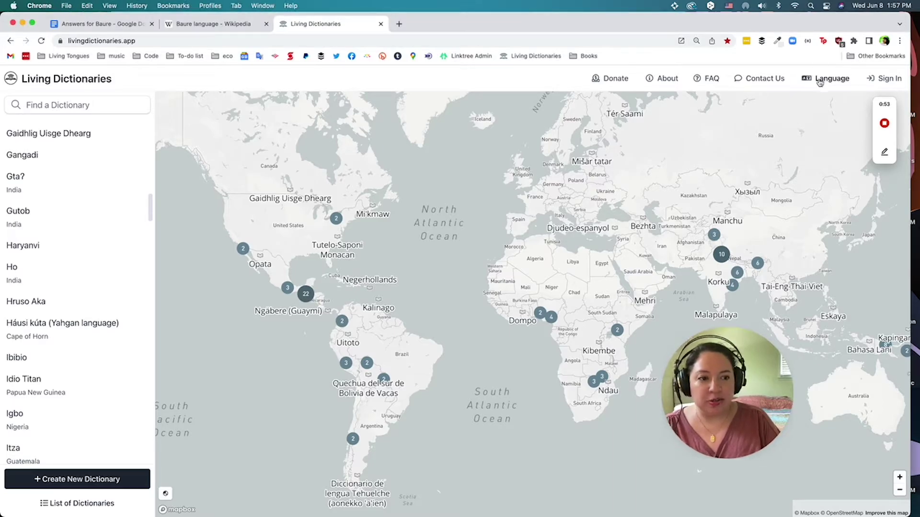
pyautogui.click(820, 81)
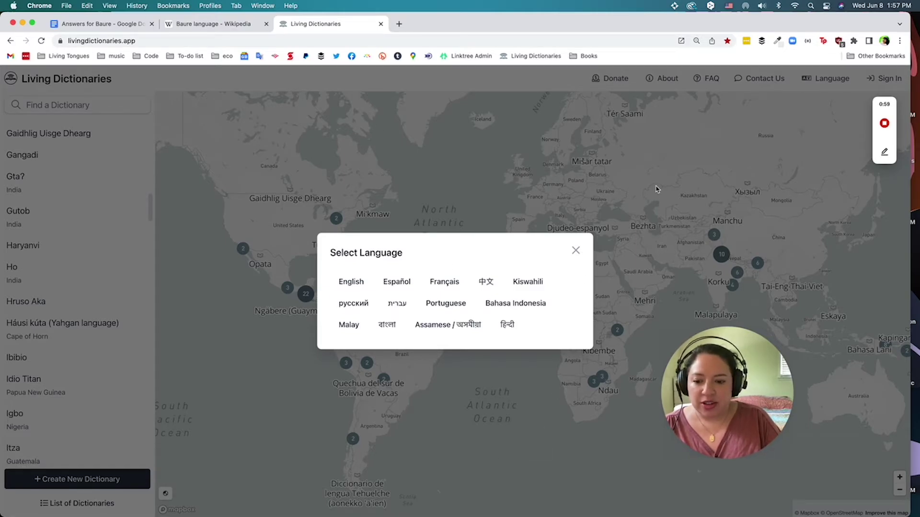
pyautogui.click(653, 156)
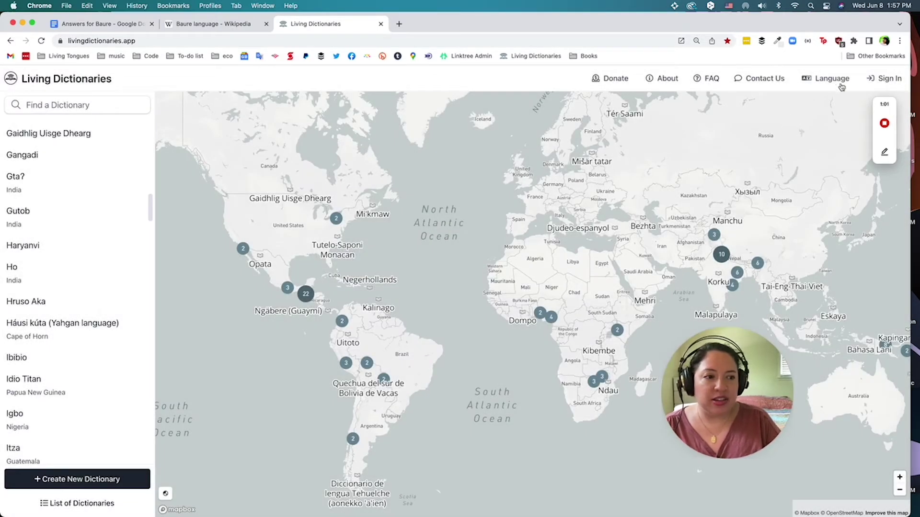
pyautogui.click(887, 78)
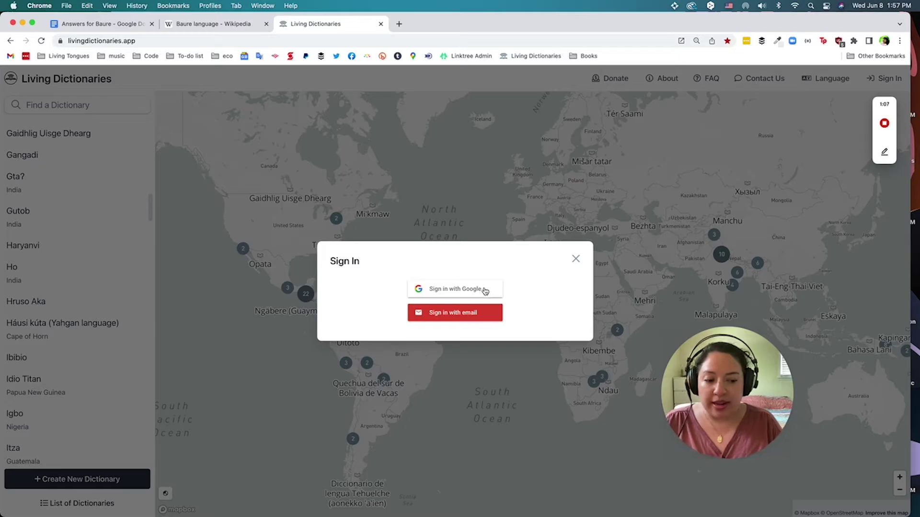
# Sign in with Google and start a new dictionary from the sidebar
pyautogui.click(458, 295)
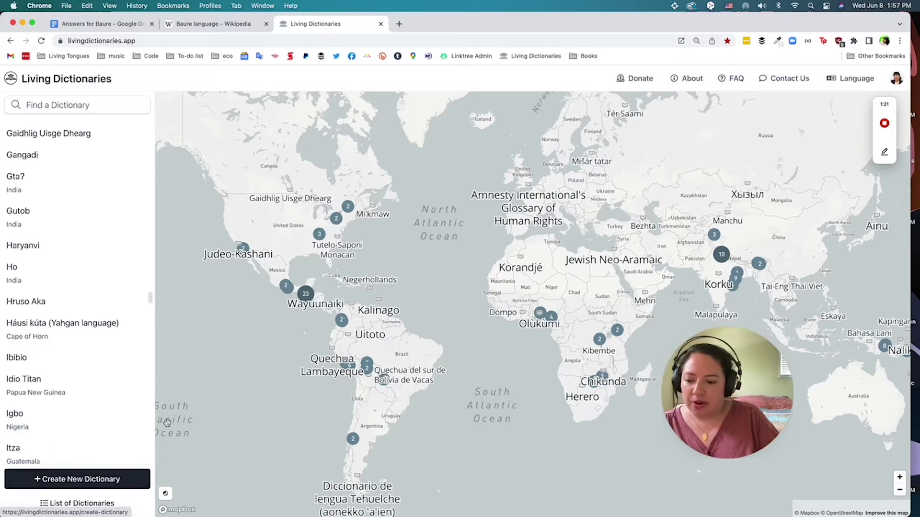
pyautogui.click(53, 484)
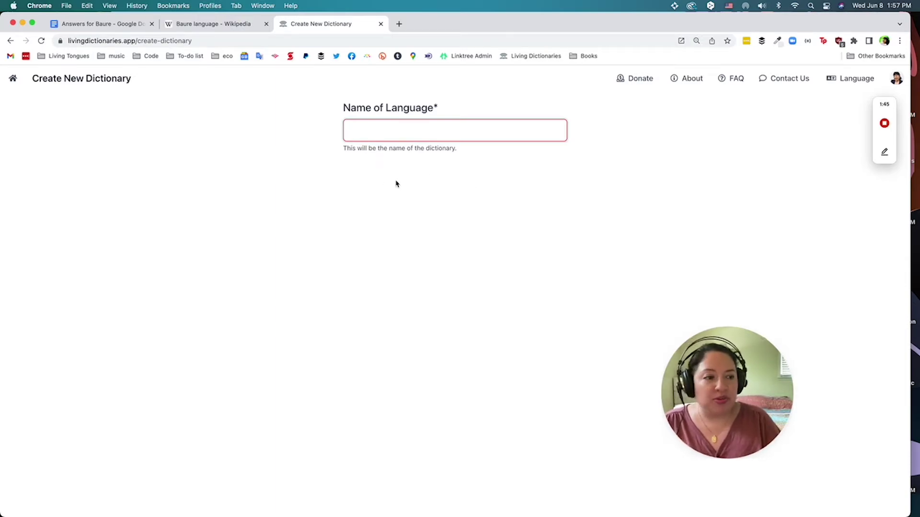
# Enter 'Baure' as the name of the language
pyautogui.click(884, 155)
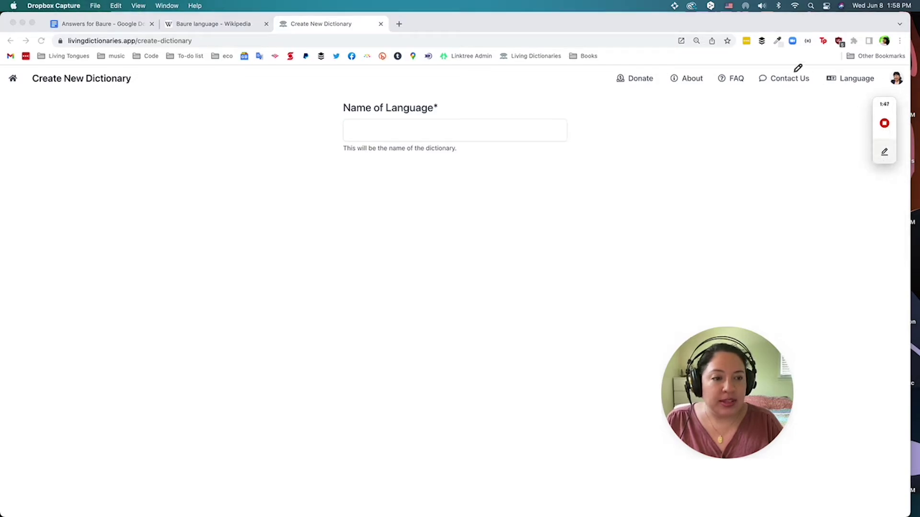
pyautogui.moveTo(804, 71)
pyautogui.mouseDown()
pyautogui.moveTo(733, 97)
pyautogui.moveTo(815, 67)
pyautogui.mouseUp()
pyautogui.moveTo(719, 195)
pyautogui.mouseDown()
pyautogui.moveTo(738, 108)
pyautogui.moveTo(745, 123)
pyautogui.mouseUp()
pyautogui.moveTo(884, 178)
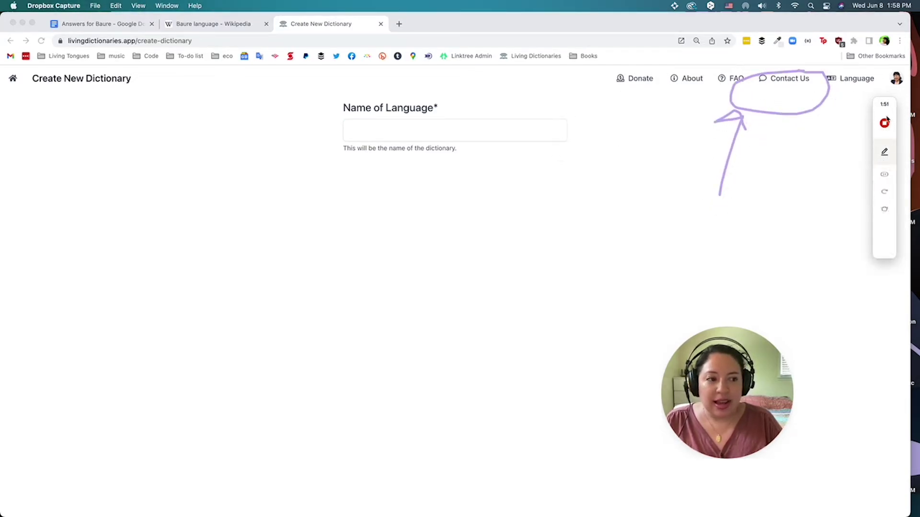
pyautogui.click(884, 157)
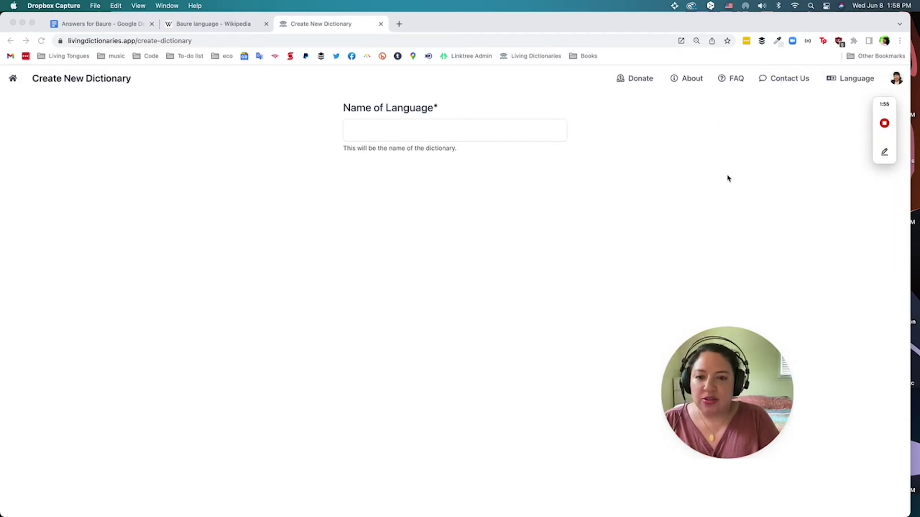
pyautogui.click(393, 133)
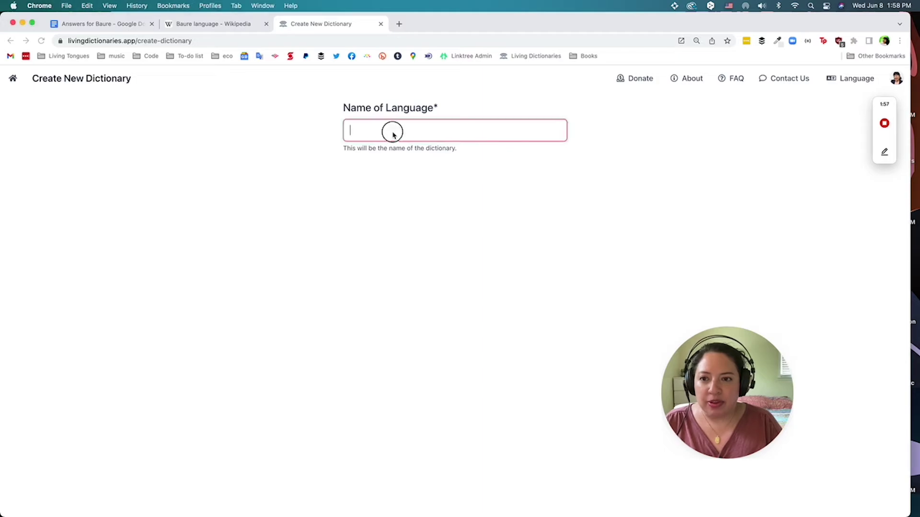
pyautogui.write('Baure')
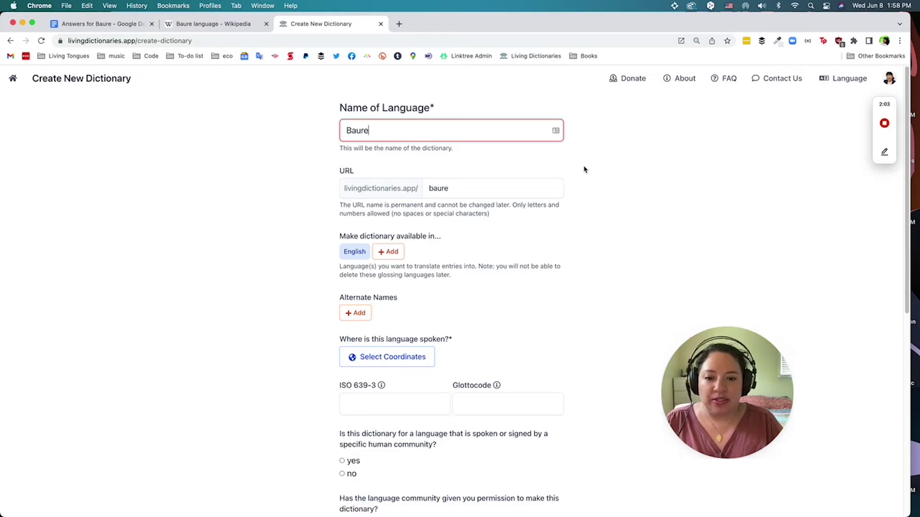
# Check that the URL name auto-filled as 'baure'
pyautogui.moveTo(383, 136); pyautogui.dragTo(348, 128)
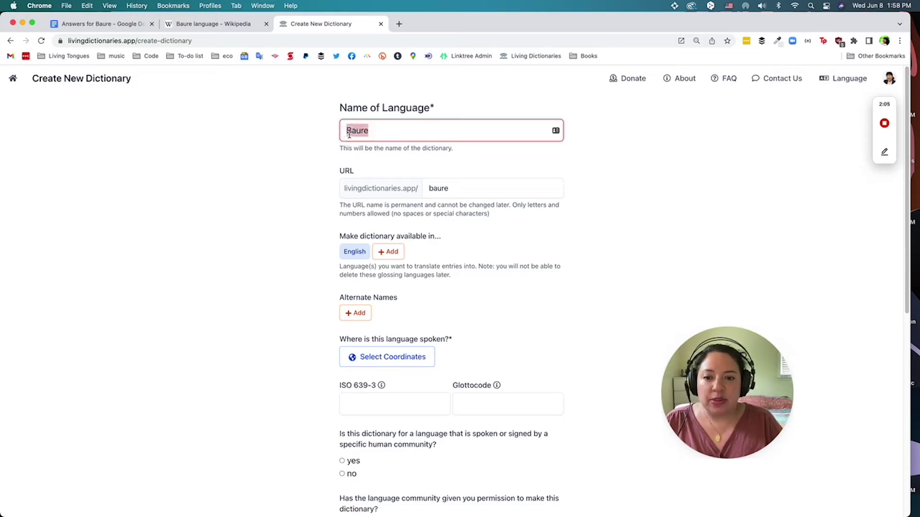
pyautogui.click(454, 187)
pyautogui.moveTo(454, 187); pyautogui.dragTo(429, 186)
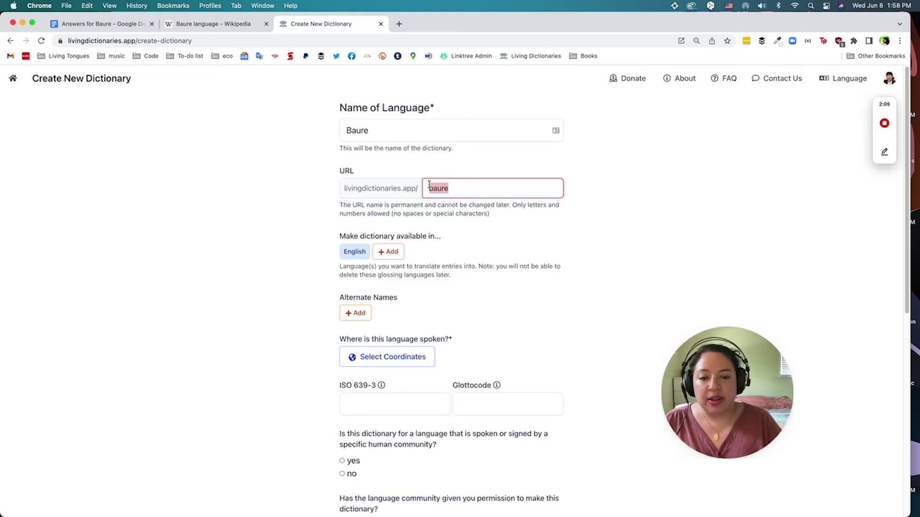
pyautogui.click(484, 189)
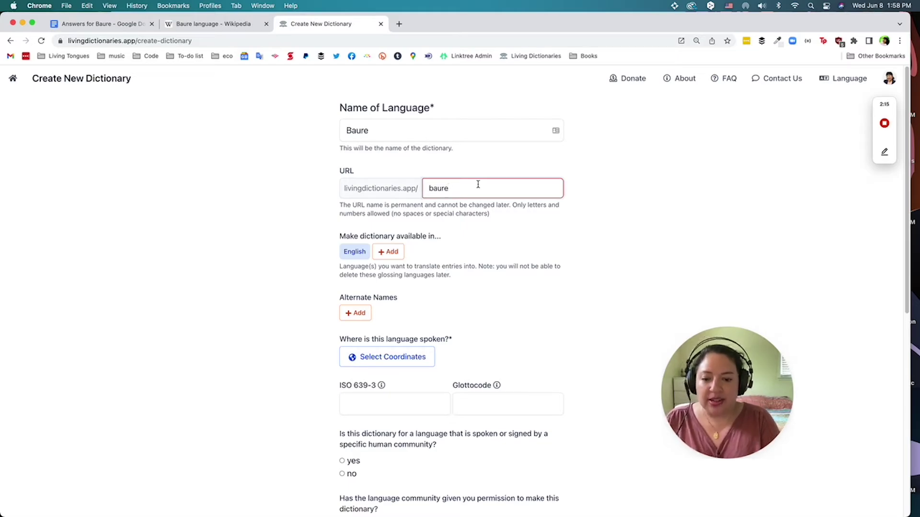
pyautogui.moveTo(466, 187); pyautogui.dragTo(426, 187)
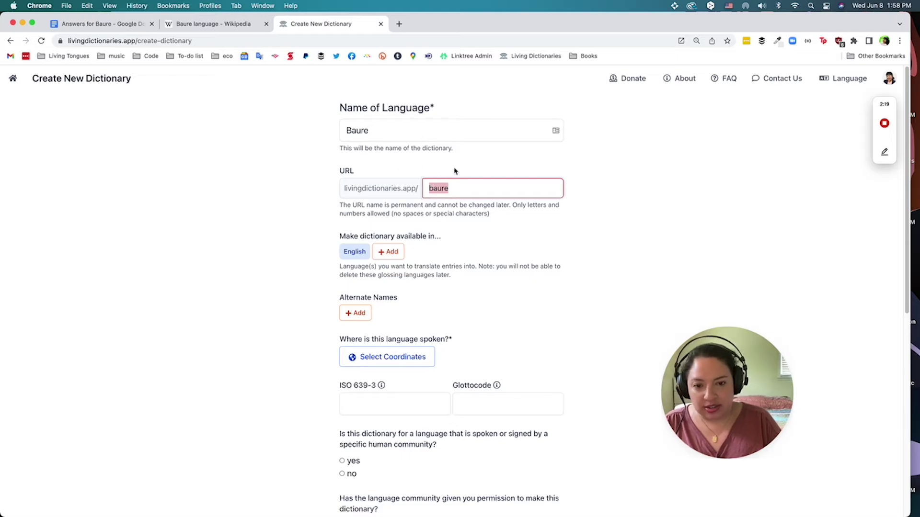
pyautogui.click(383, 134)
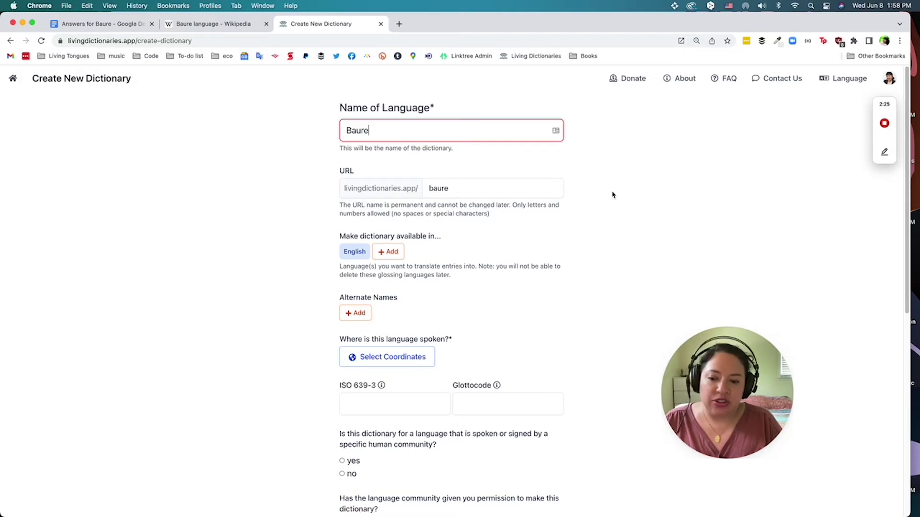
# Add español castellano (Spanish) as a translation language alongside English
pyautogui.scroll(-5, 613, 195)
pyautogui.scroll(1, 613, 195)
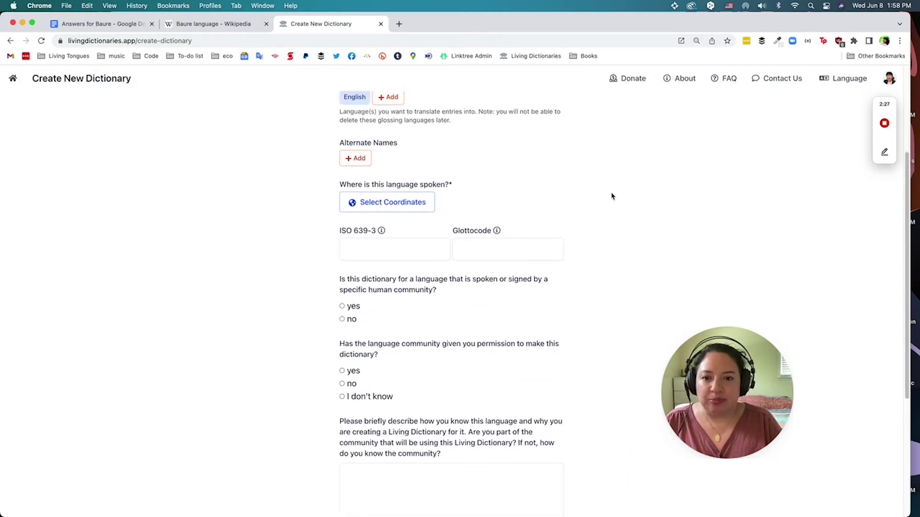
pyautogui.scroll(2, 613, 196)
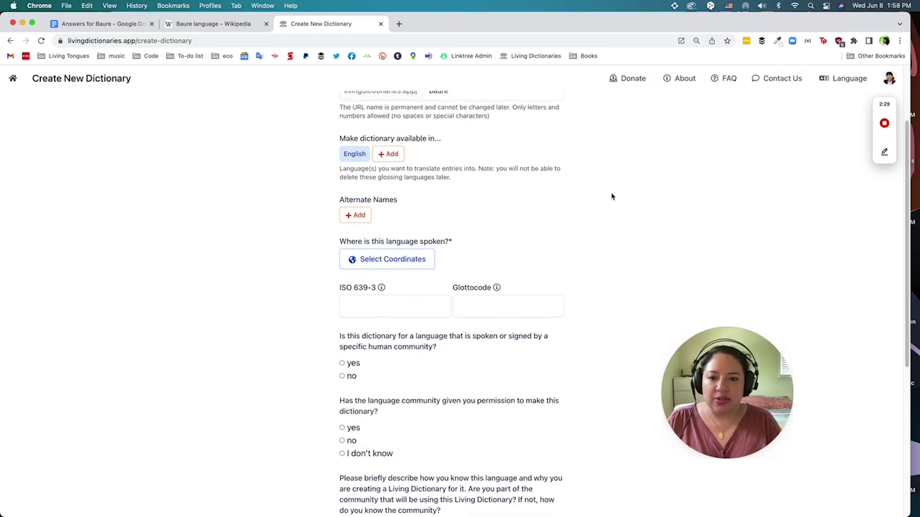
pyautogui.click(391, 153)
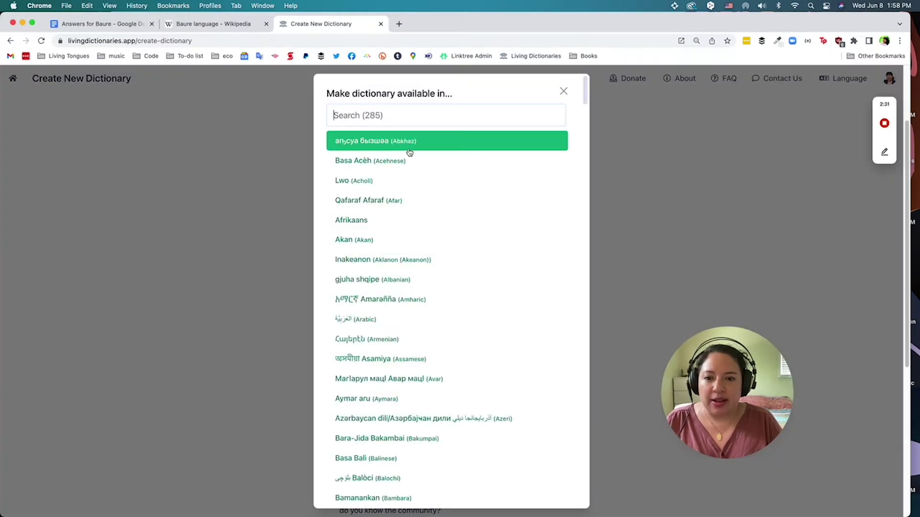
pyautogui.write('span')
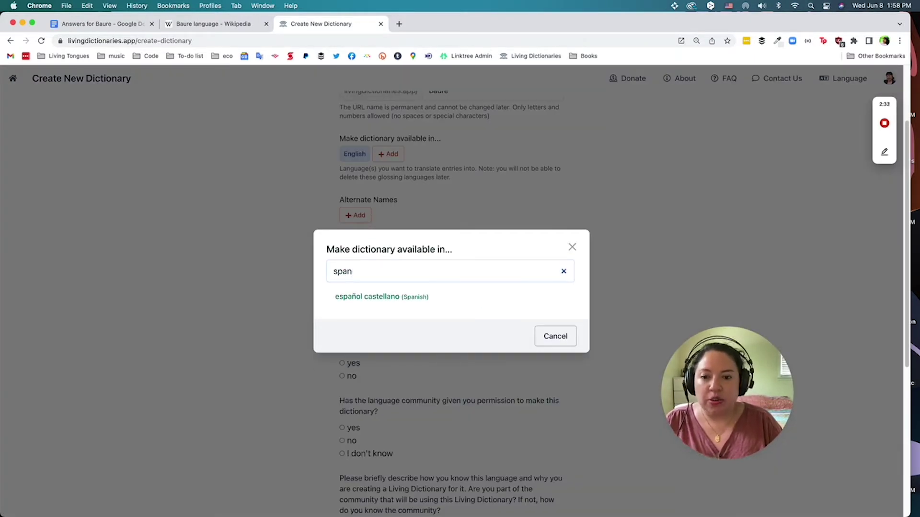
pyautogui.click(381, 290)
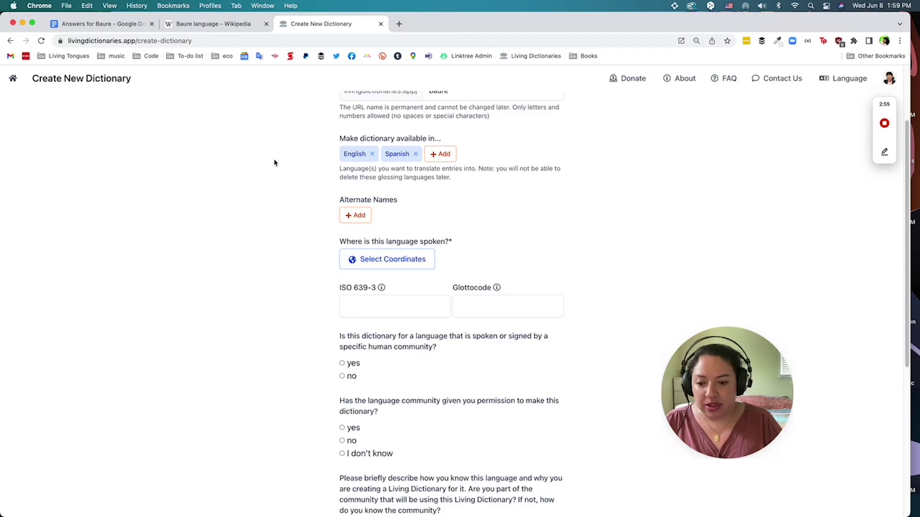
# Copy 'Bauré' from the Wikipedia article and add it as an alternate name
pyautogui.click(189, 28)
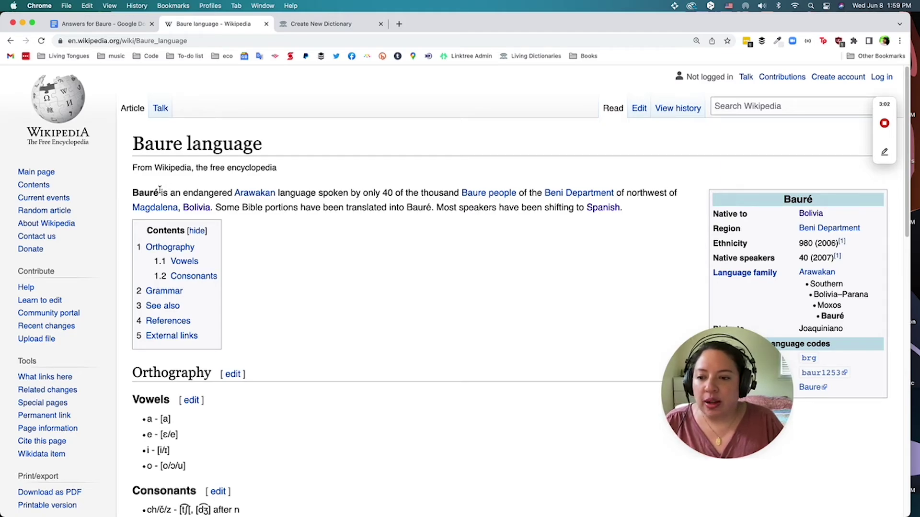
pyautogui.moveTo(159, 192); pyautogui.dragTo(128, 192)
pyautogui.press('super+c')
pyautogui.click(319, 24)
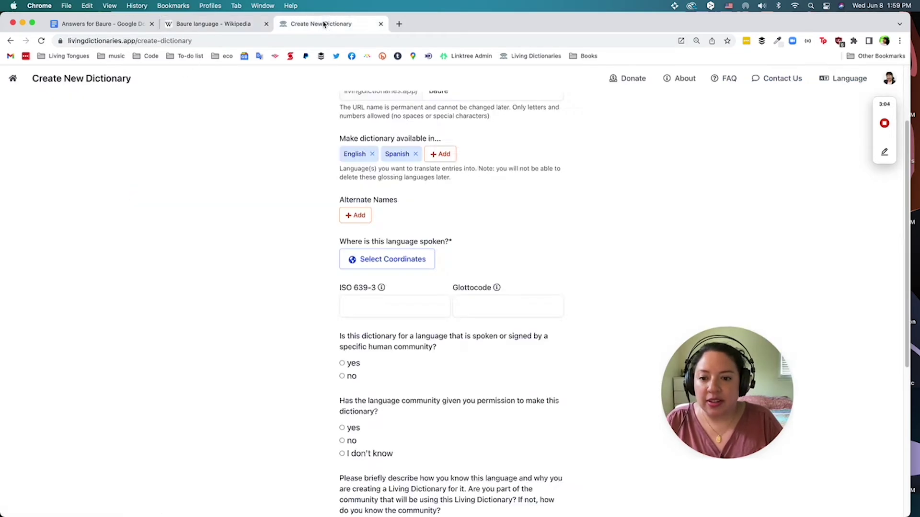
pyautogui.click(363, 217)
pyautogui.press('super+v')
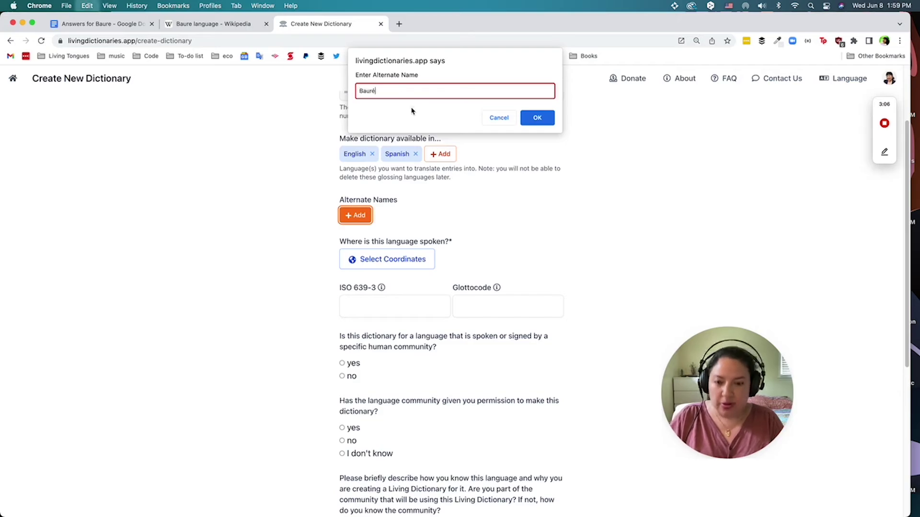
pyautogui.click(539, 118)
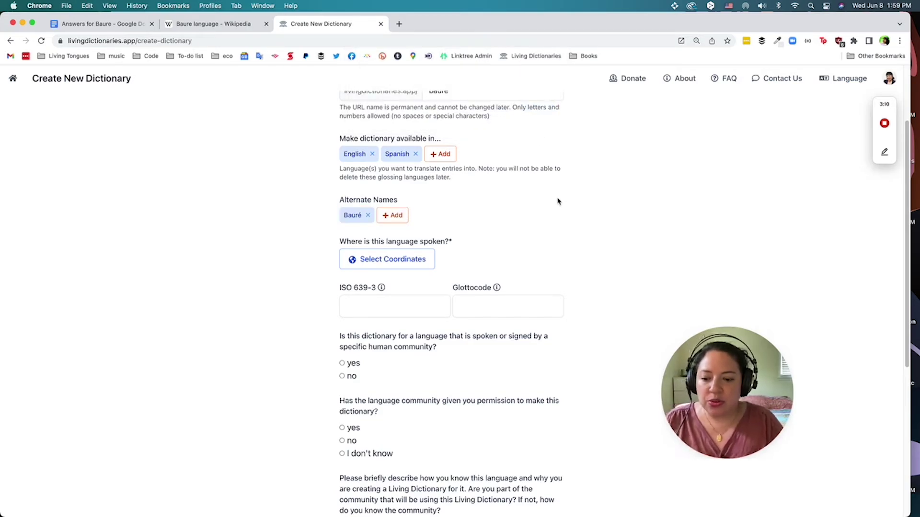
pyautogui.scroll(-5, 556, 185)
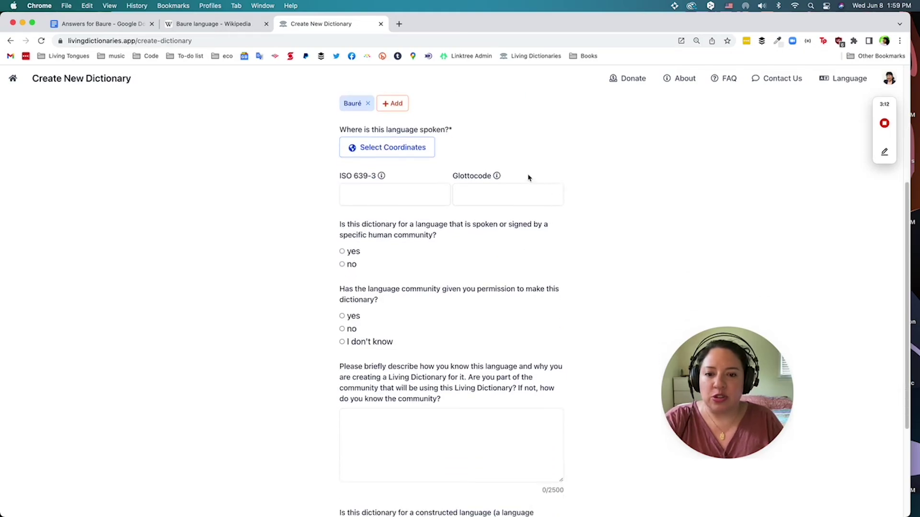
# Set the spoken location to Beni, Bolivia (-14° S, -65° W) using the map search
pyautogui.click(380, 149)
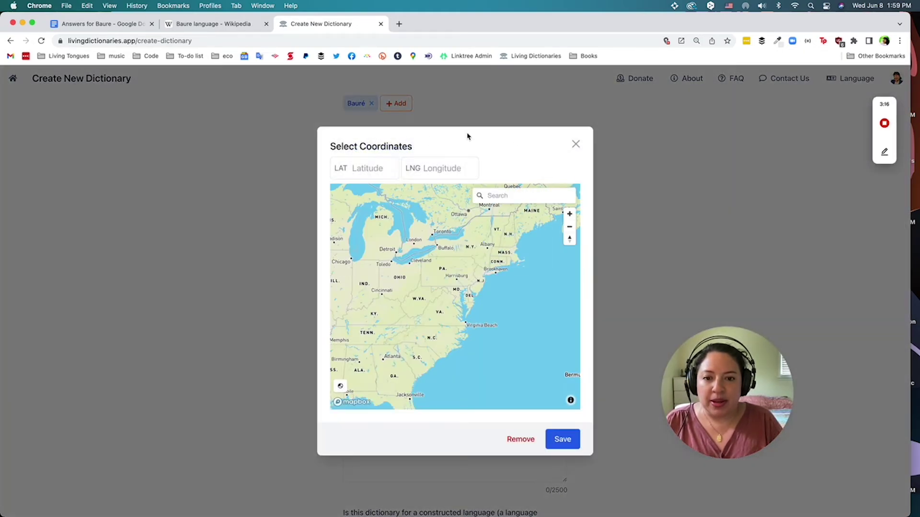
pyautogui.click(499, 192)
pyautogui.write('beni dep')
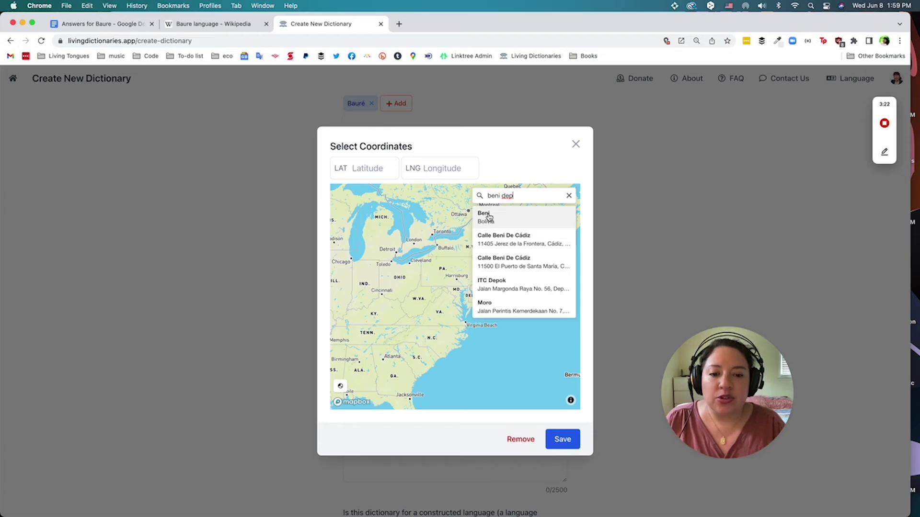
pyautogui.click(490, 219)
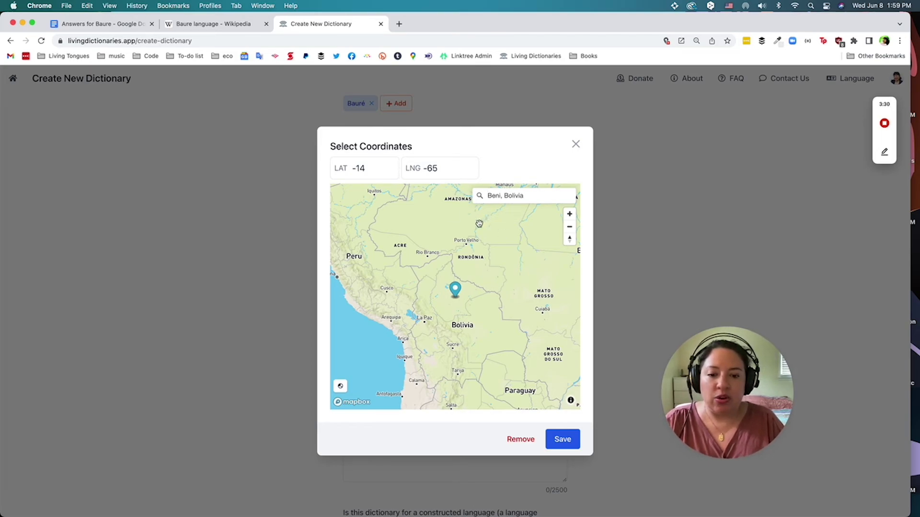
pyautogui.click(563, 439)
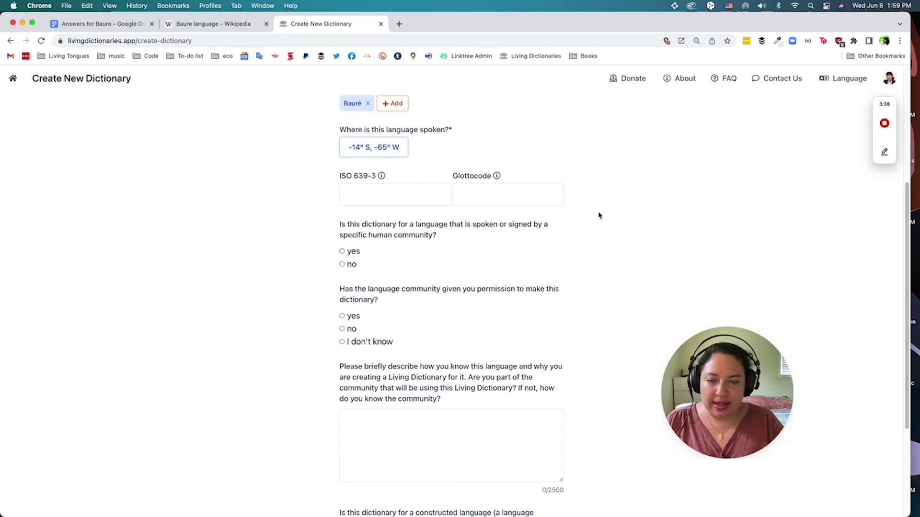
# Look up Baure's codes on Wikipedia and enter ISO 639-3 'brg' and Glottocode 'baur1253'
pyautogui.scroll(-3, 599, 216)
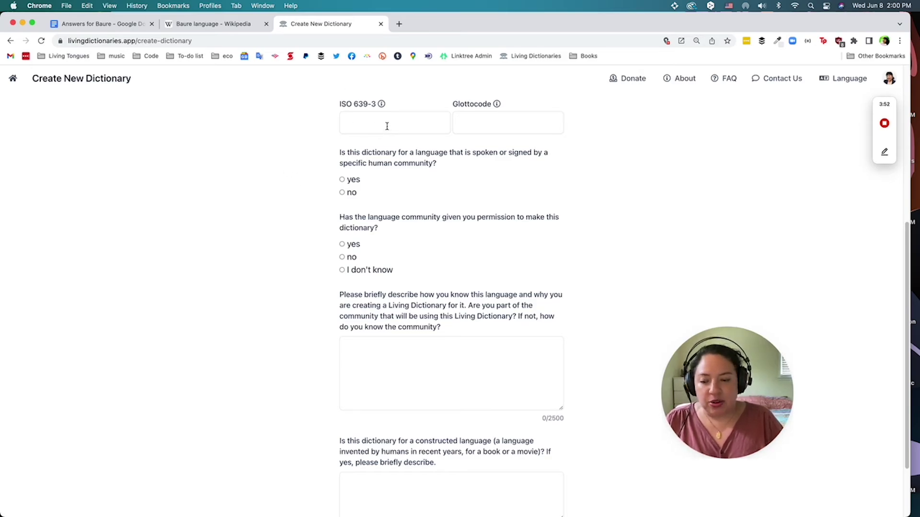
pyautogui.press('super+alt+Left')
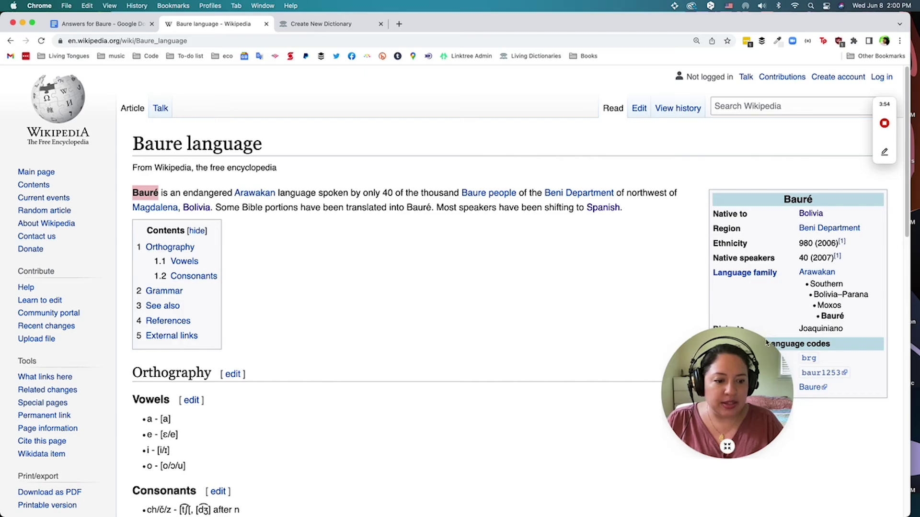
pyautogui.moveTo(765, 343); pyautogui.dragTo(705, 349)
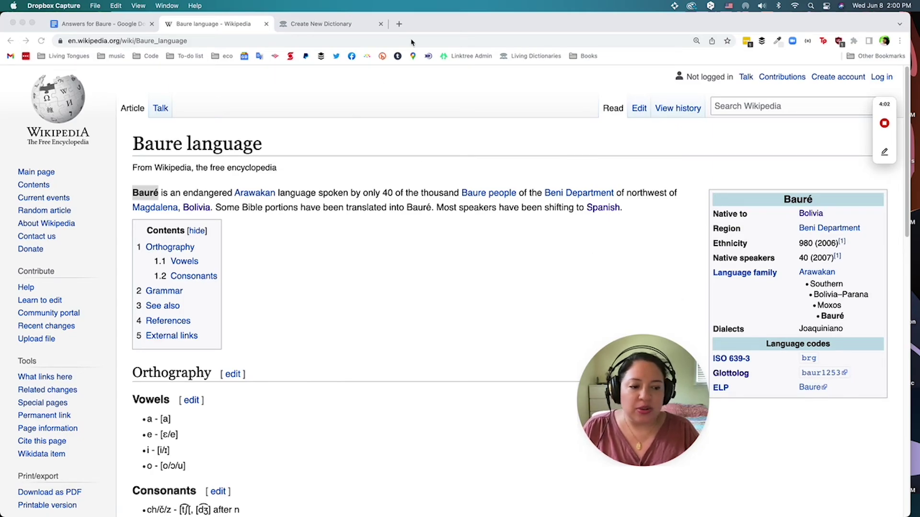
pyautogui.click(314, 24)
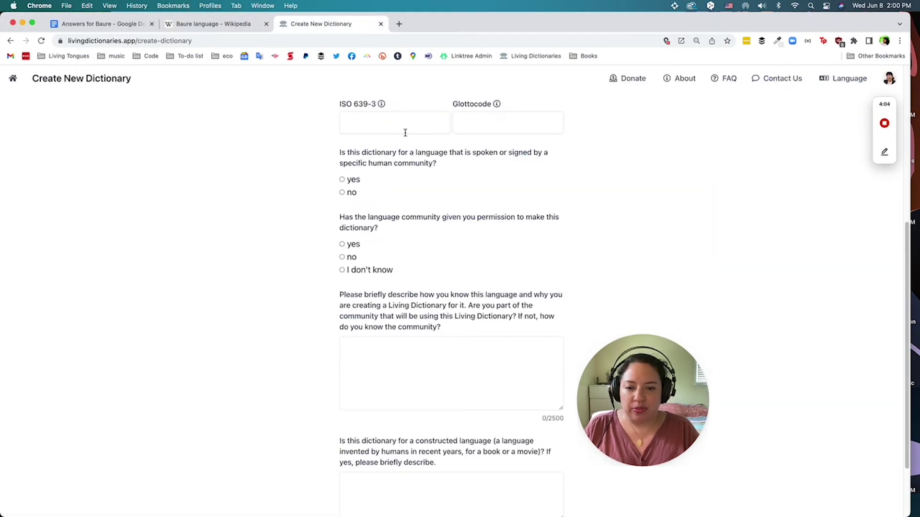
pyautogui.click(386, 128)
pyautogui.write('brg')
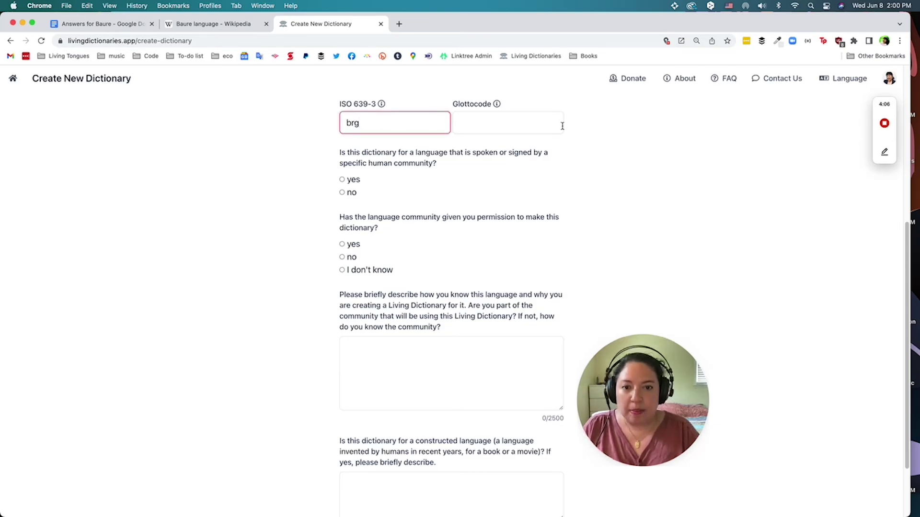
pyautogui.click(522, 123)
pyautogui.write('baur')
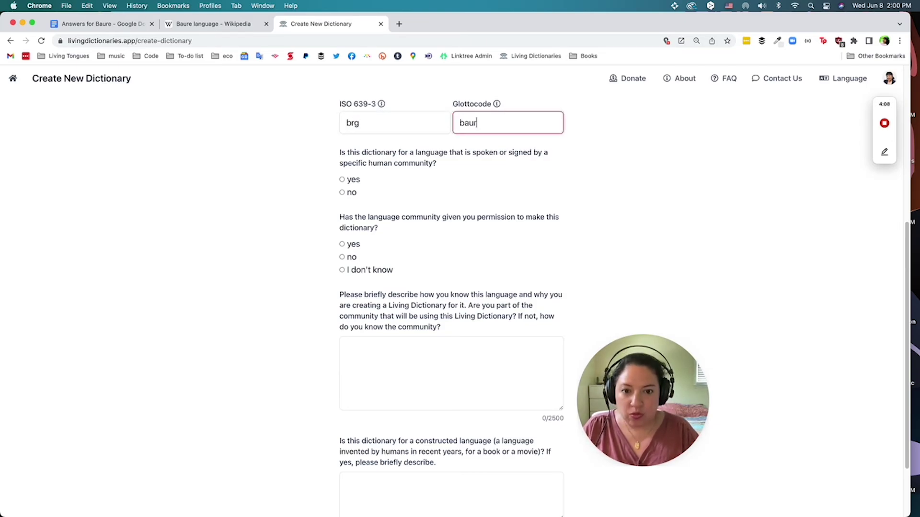
pyautogui.write('1253')
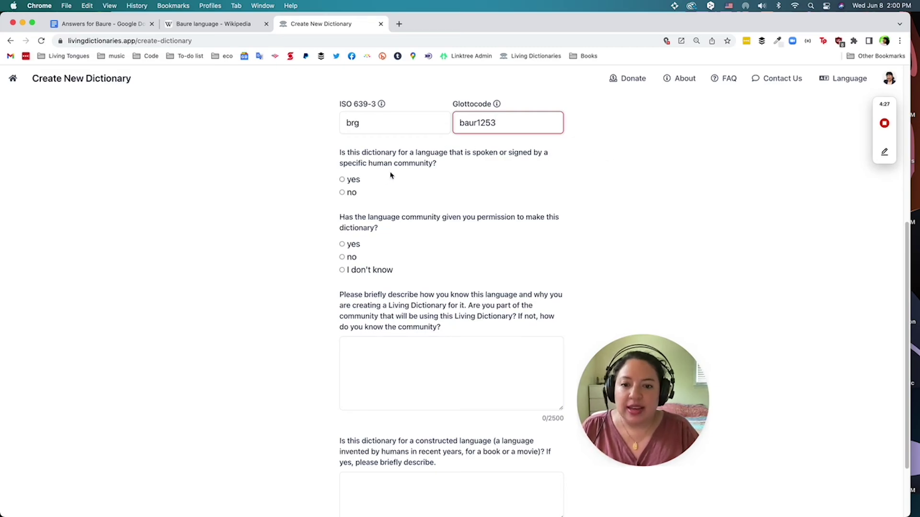
# Select yes for the spoken-by-a-community and community-permission questions
pyautogui.moveTo(454, 167); pyautogui.dragTo(330, 154)
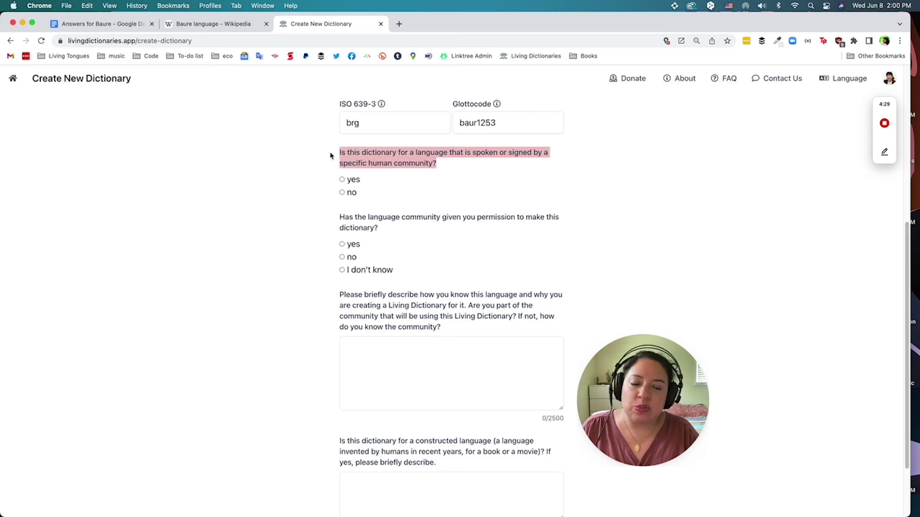
pyautogui.click(600, 181)
pyautogui.click(341, 180)
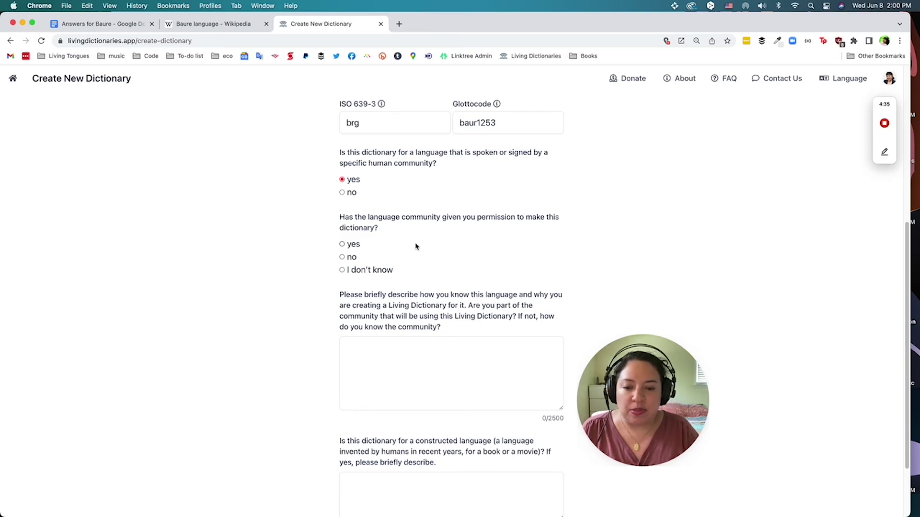
pyautogui.click(342, 245)
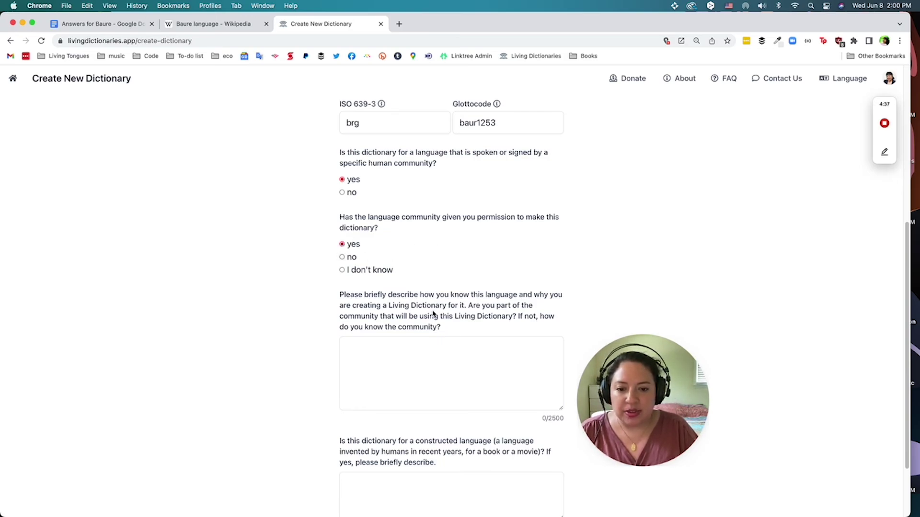
pyautogui.moveTo(442, 328); pyautogui.dragTo(345, 302)
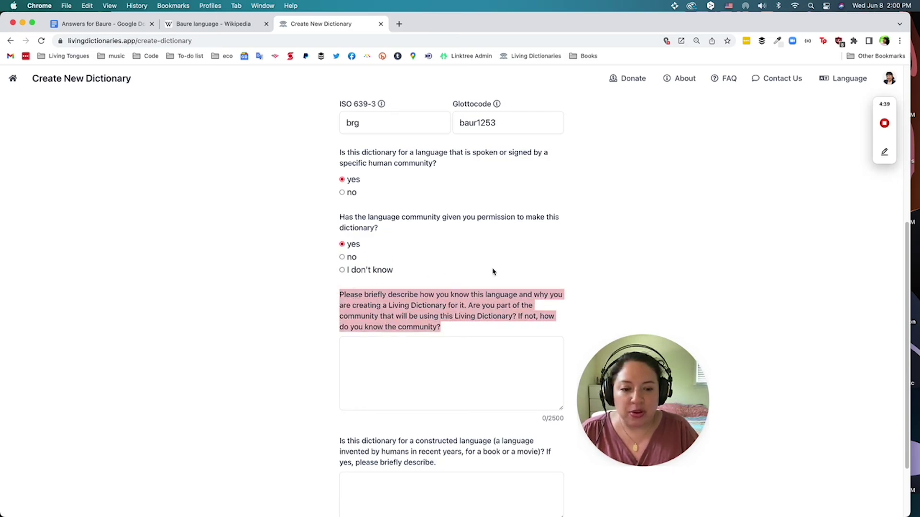
# Paste the first paragraph from 'Answers for Baure' into the how-you-know-this-language answer
pyautogui.click(594, 228)
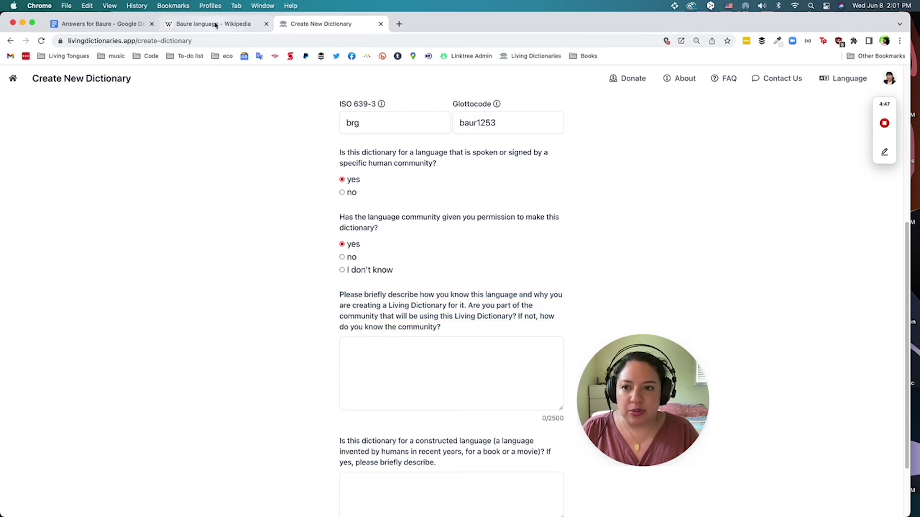
pyautogui.click(115, 25)
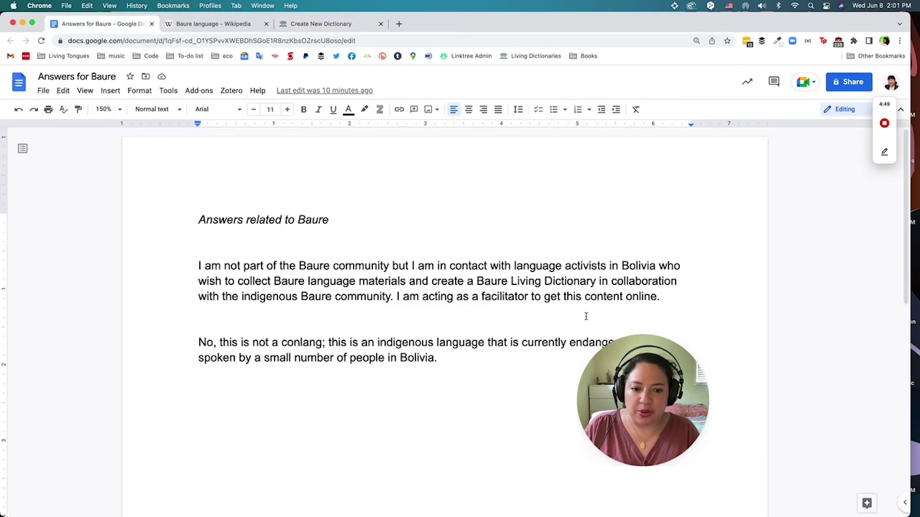
pyautogui.moveTo(663, 296); pyautogui.dragTo(232, 254)
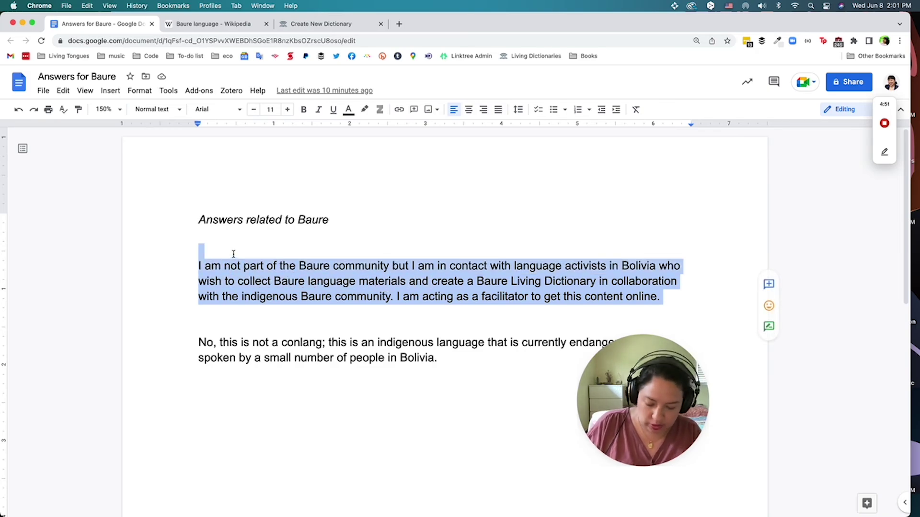
pyautogui.click(312, 26)
pyautogui.click(393, 364)
pyautogui.press('super+v')
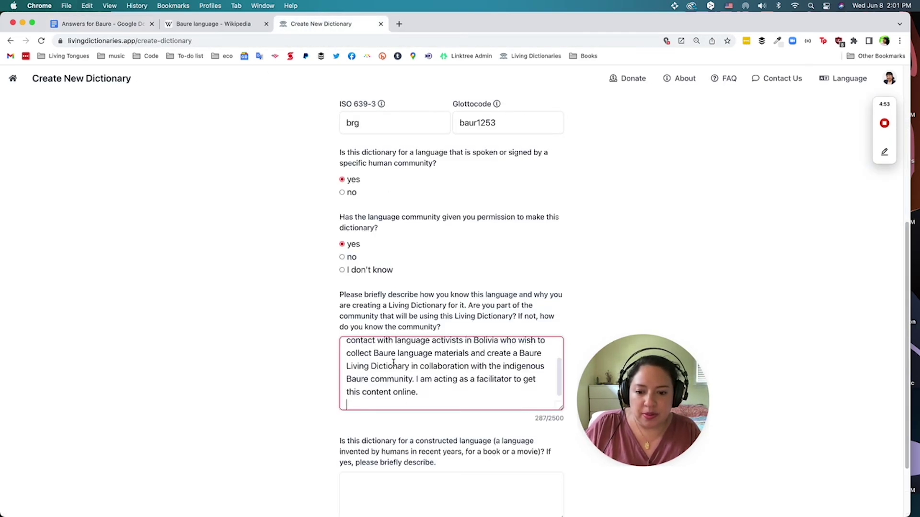
pyautogui.scroll(-2, 465, 375)
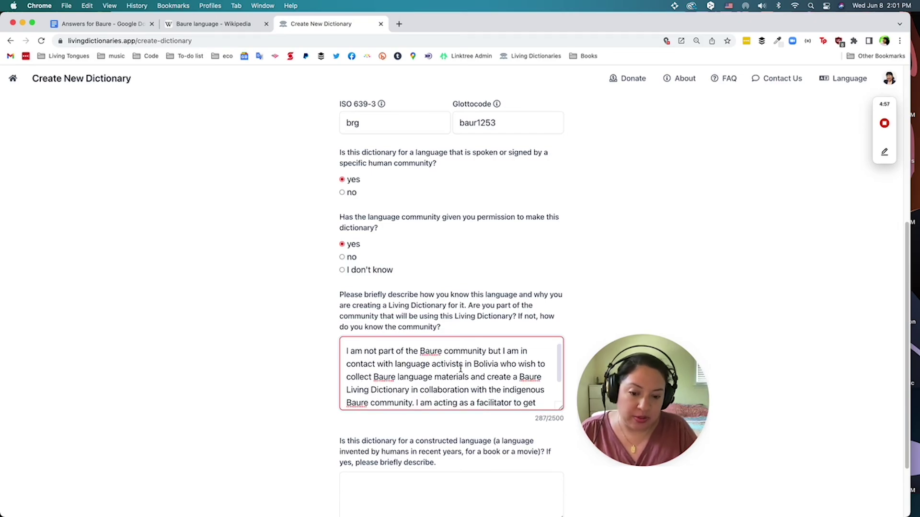
pyautogui.scroll(-1, 460, 369)
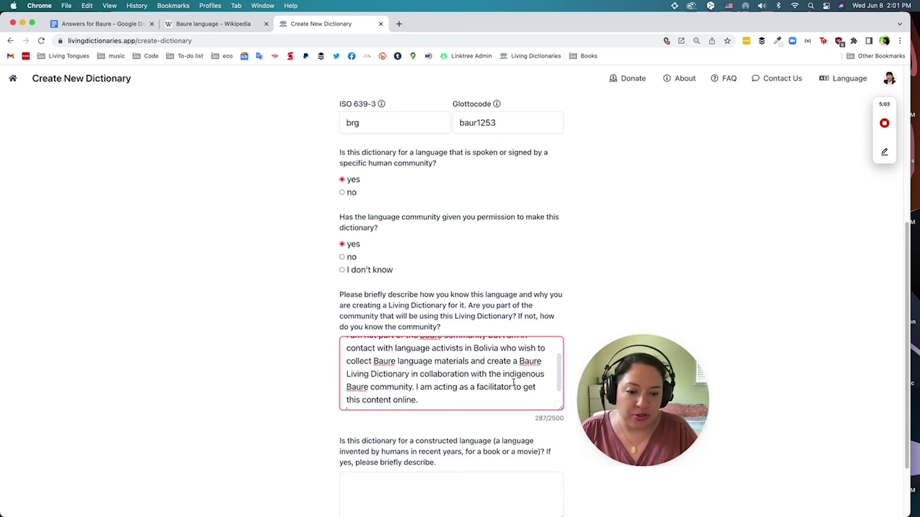
pyautogui.scroll(-1, 475, 366)
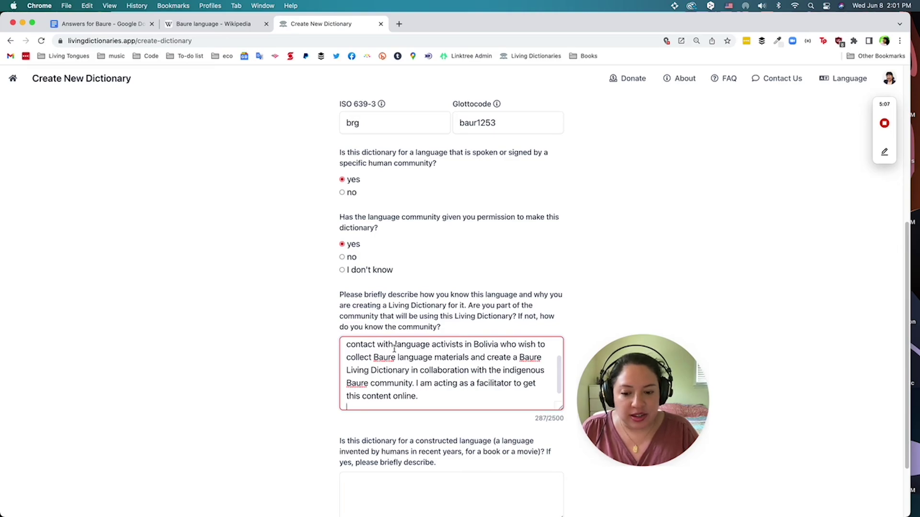
pyautogui.click(324, 275)
# Paste the not-a-conlang answer from 'Answers for Baure', then create the Baure dictionary
pyautogui.scroll(-3, 324, 275)
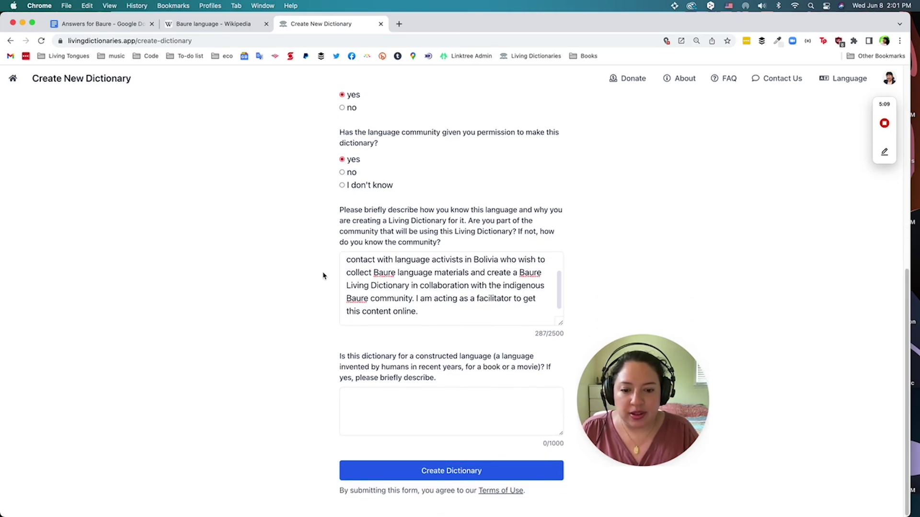
pyautogui.click(371, 404)
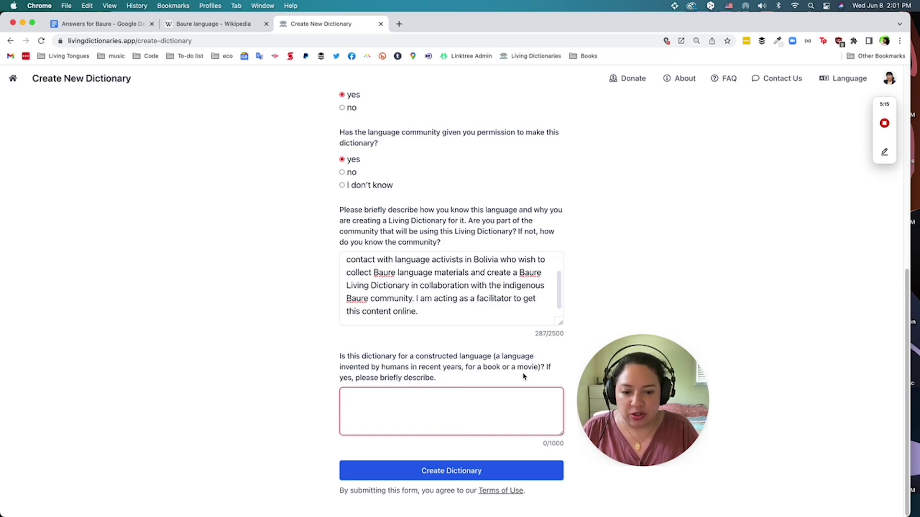
pyautogui.click(104, 27)
pyautogui.moveTo(440, 359); pyautogui.dragTo(143, 327)
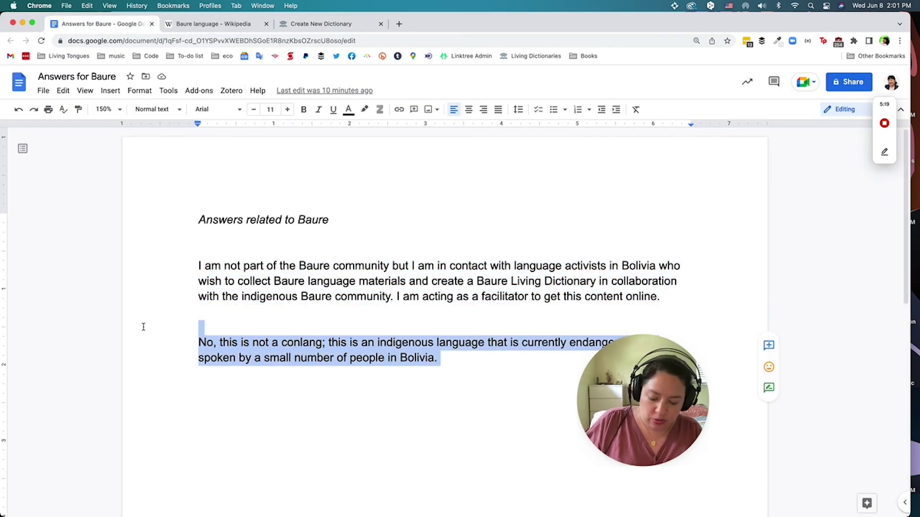
pyautogui.press('super+c')
pyautogui.click(320, 24)
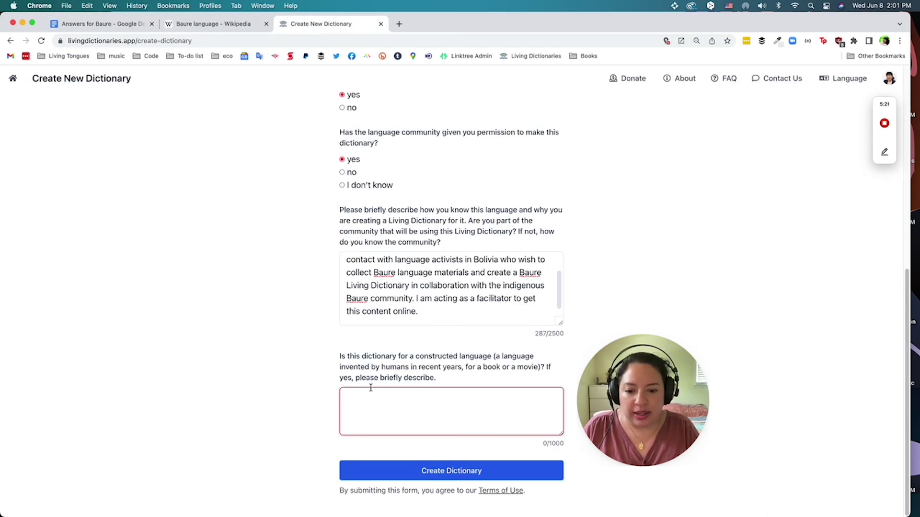
pyautogui.click(414, 411)
pyautogui.press('super+v')
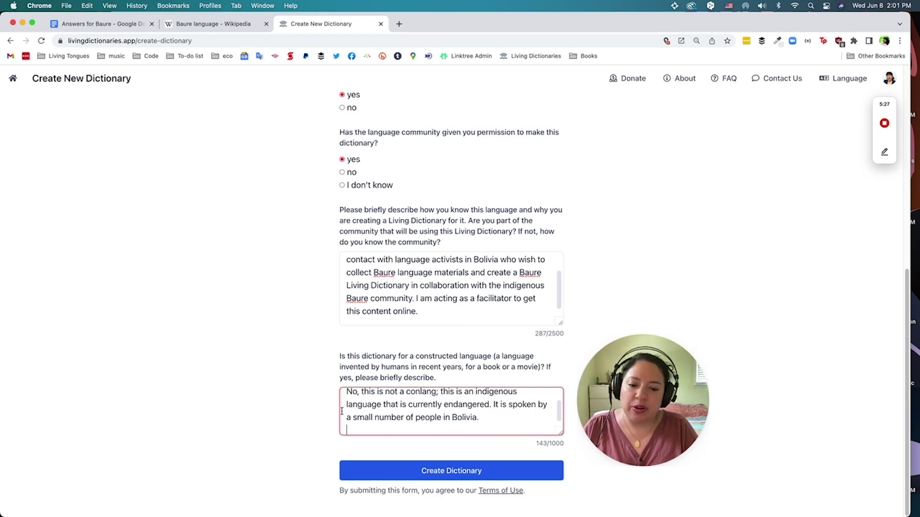
pyautogui.click(446, 472)
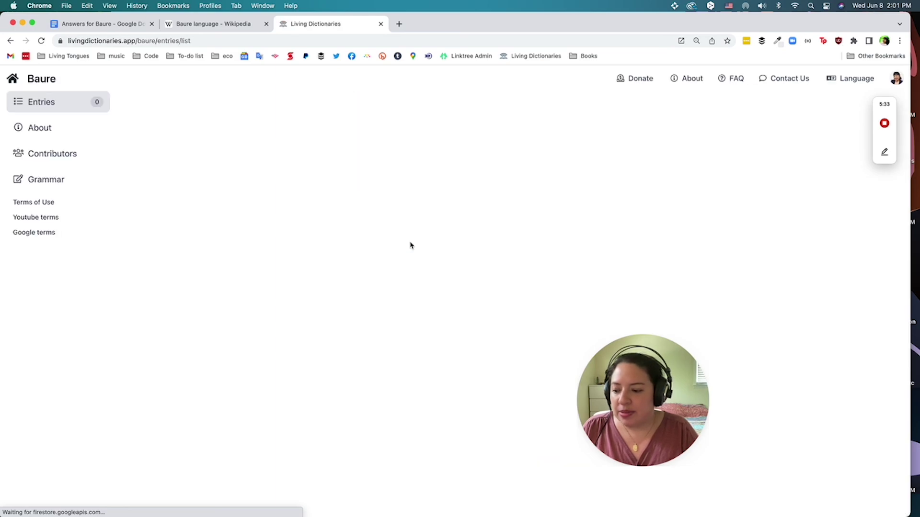